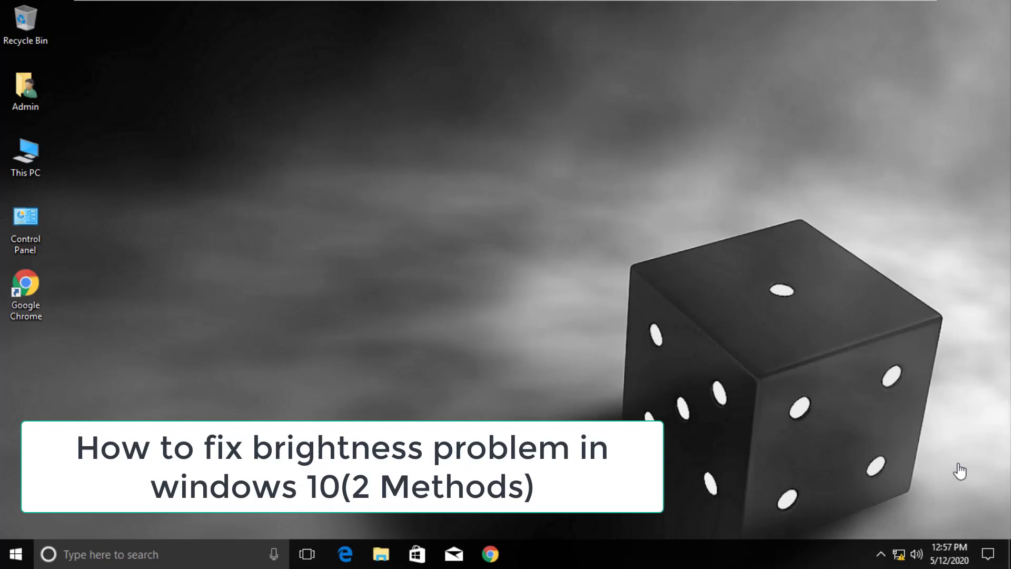
# Open Device Manager from the Win+X quick-link menu of the Start button.
pyautogui.rightClick(16, 562)
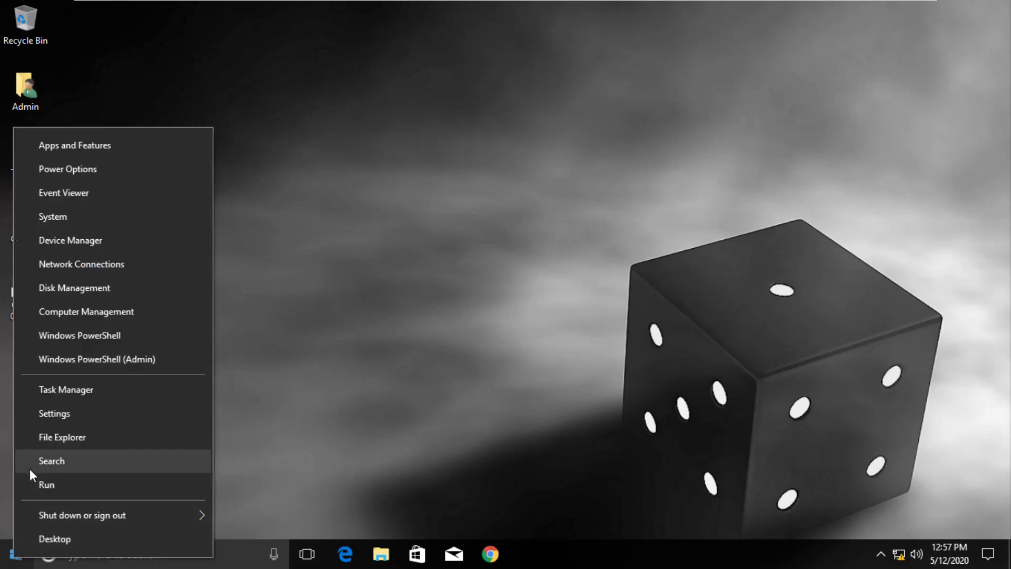
pyautogui.click(76, 240)
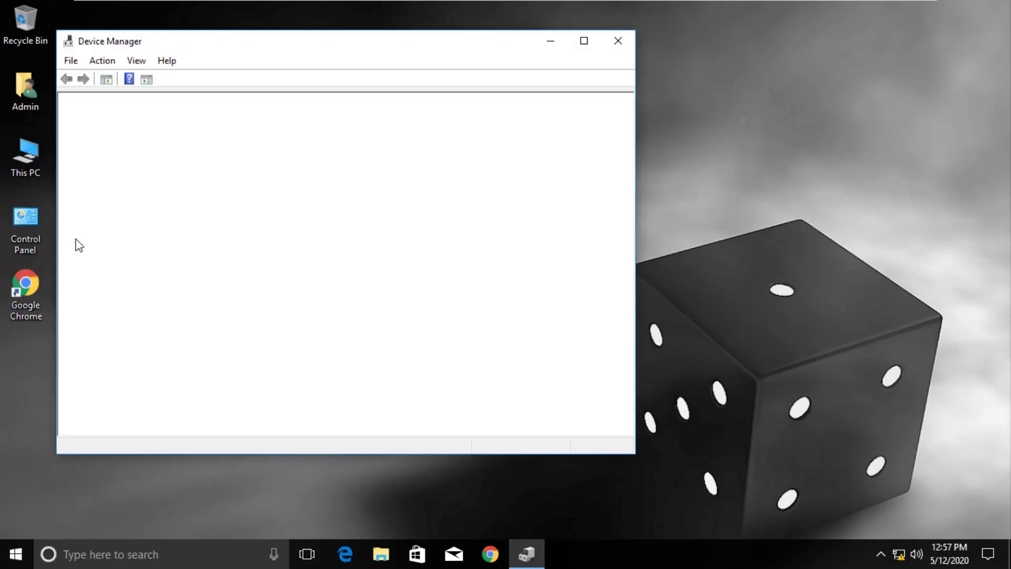
# Expand Monitors and enable the disabled Generic PnP Monitor device.
pyautogui.click(80, 246)
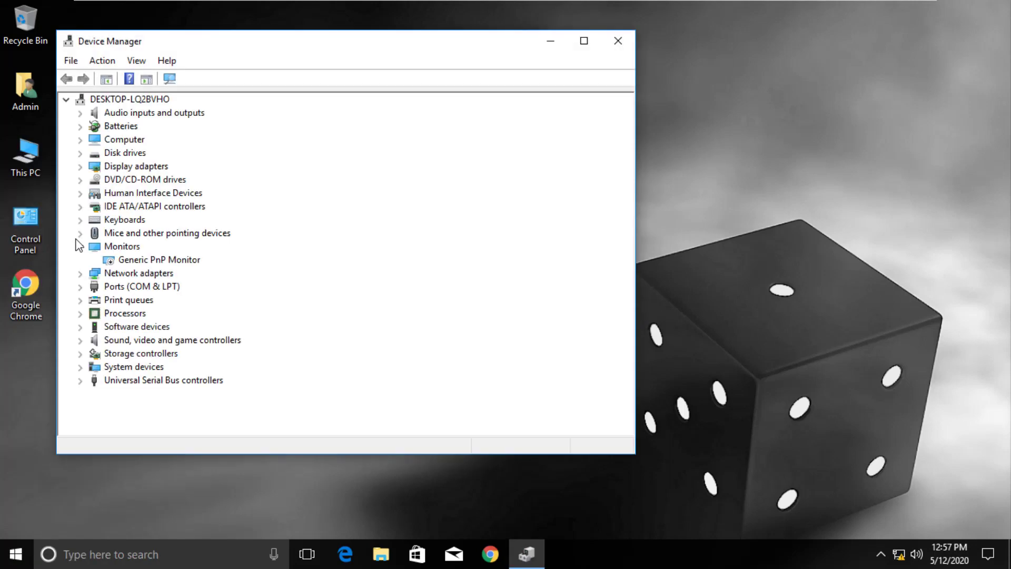
pyautogui.rightClick(122, 259)
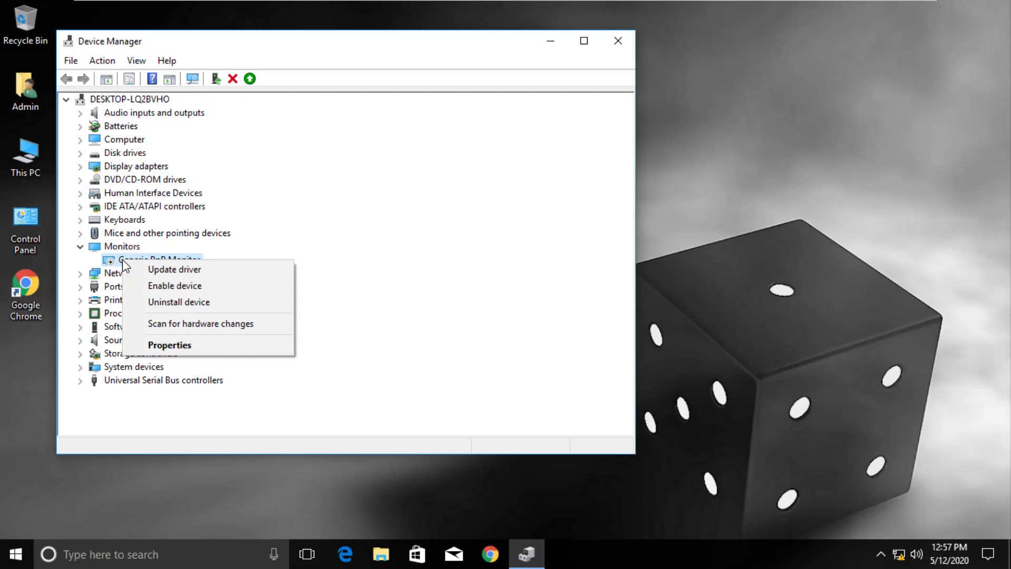
pyautogui.click(170, 287)
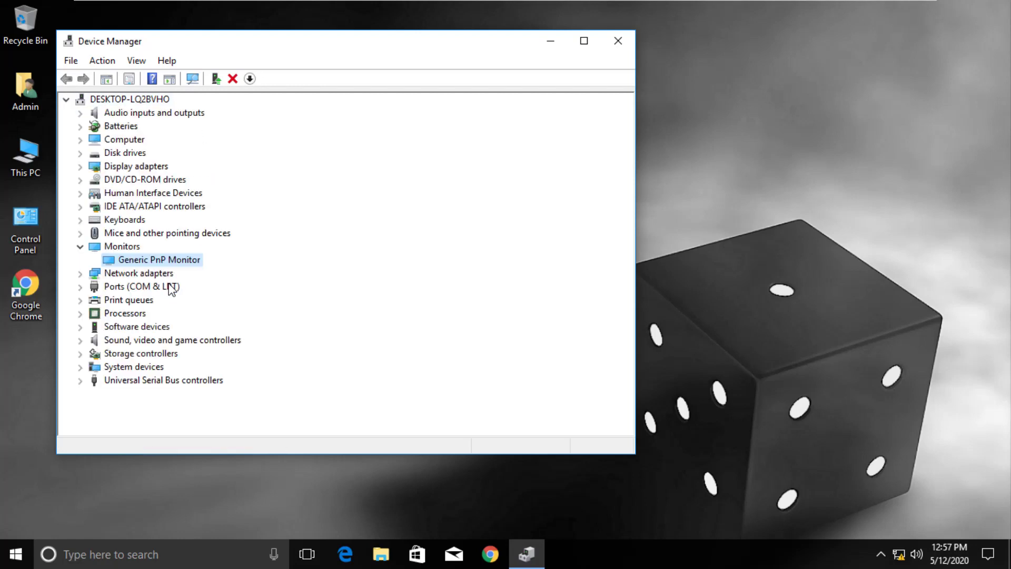
pyautogui.rightClick(147, 264)
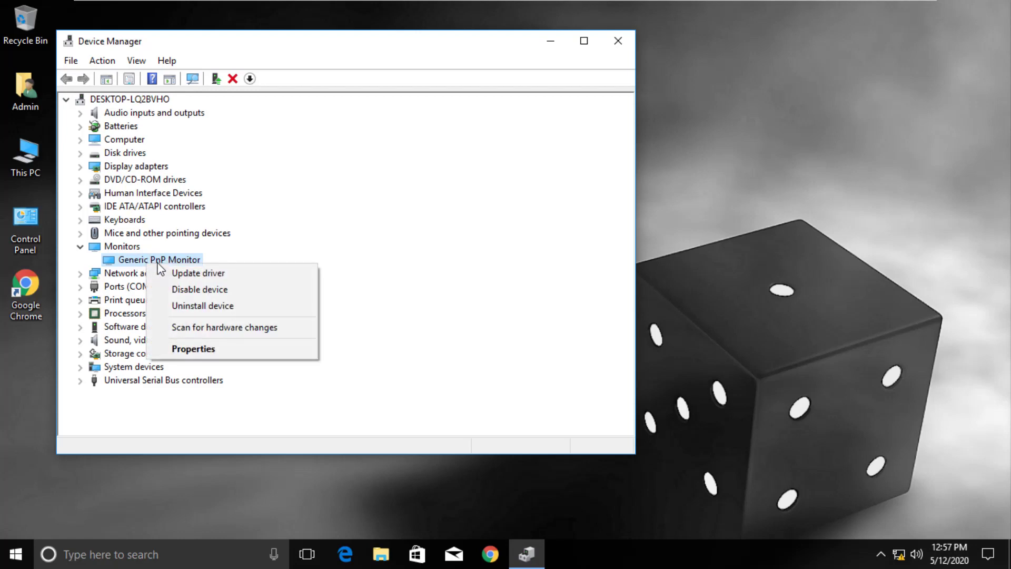
# Reinstall the Generic PnP Monitor model from the local compatible-driver list and close the confirmation.
pyautogui.click(186, 273)
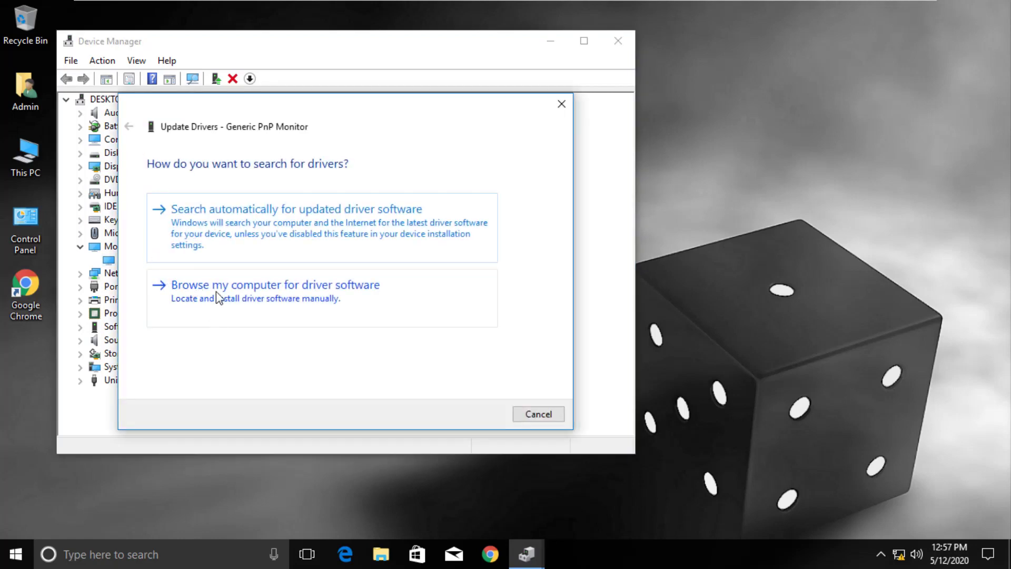
pyautogui.click(234, 298)
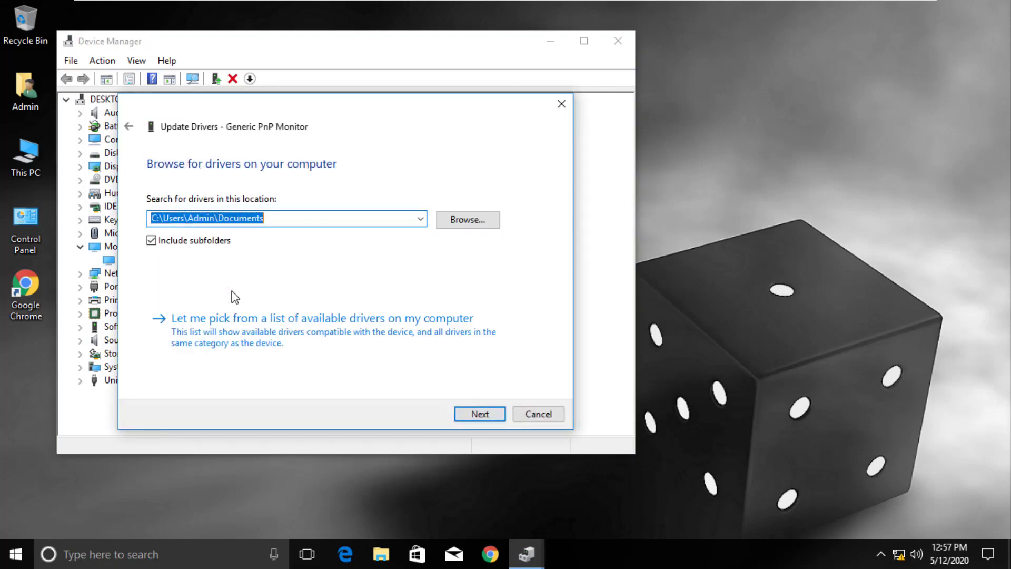
pyautogui.click(289, 326)
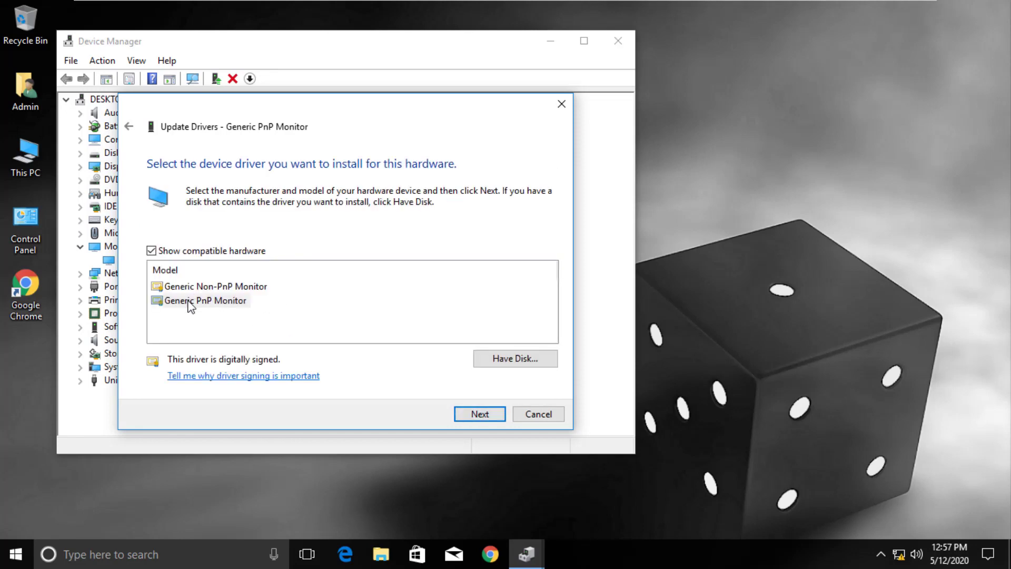
pyautogui.click(190, 302)
pyautogui.click(461, 412)
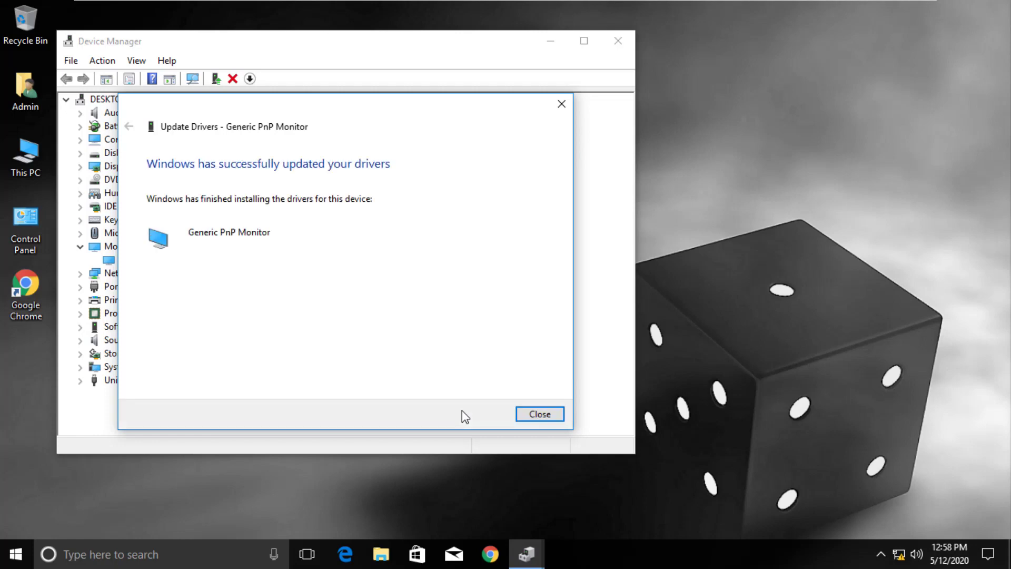
pyautogui.click(529, 416)
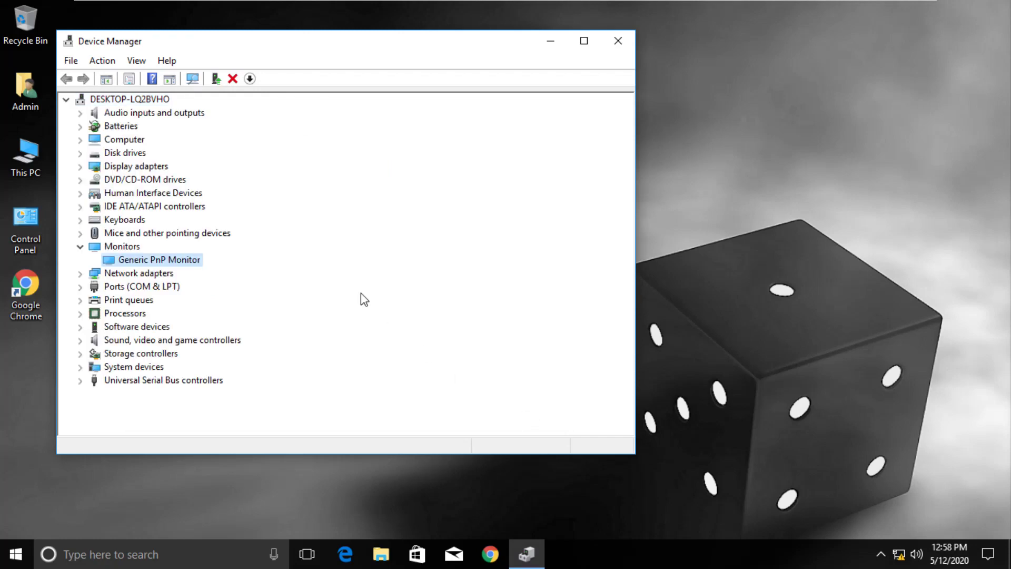
# Expand Display adapters and reinstall VMware SVGA 3D from the local compatible-driver list.
pyautogui.doubleClick(110, 167)
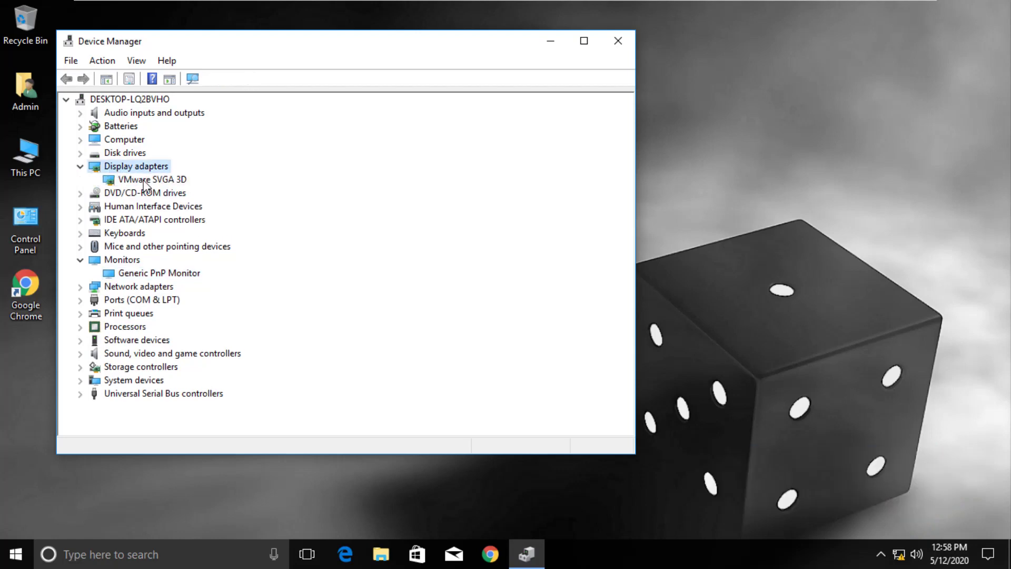
pyautogui.rightClick(146, 182)
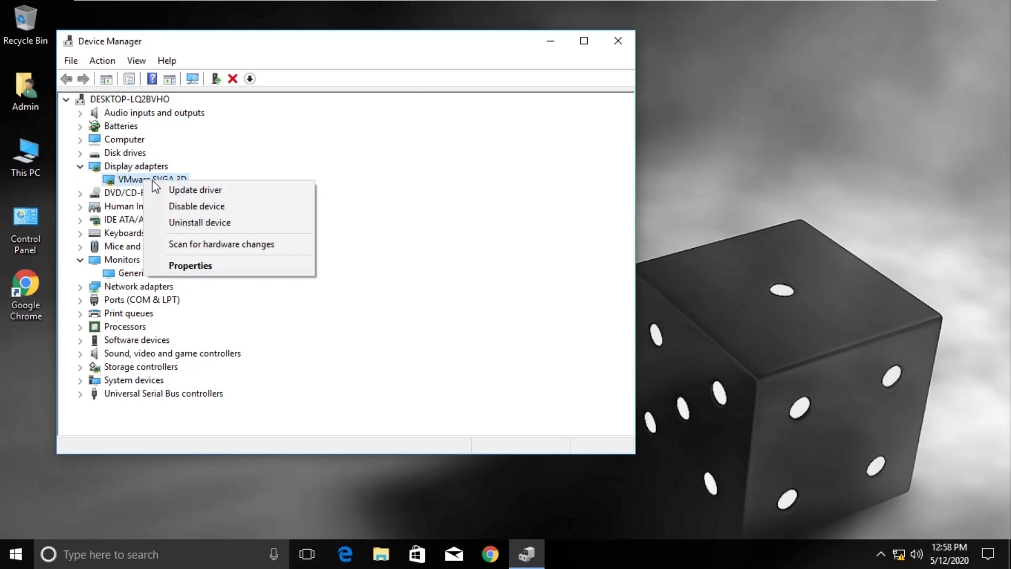
pyautogui.click(172, 191)
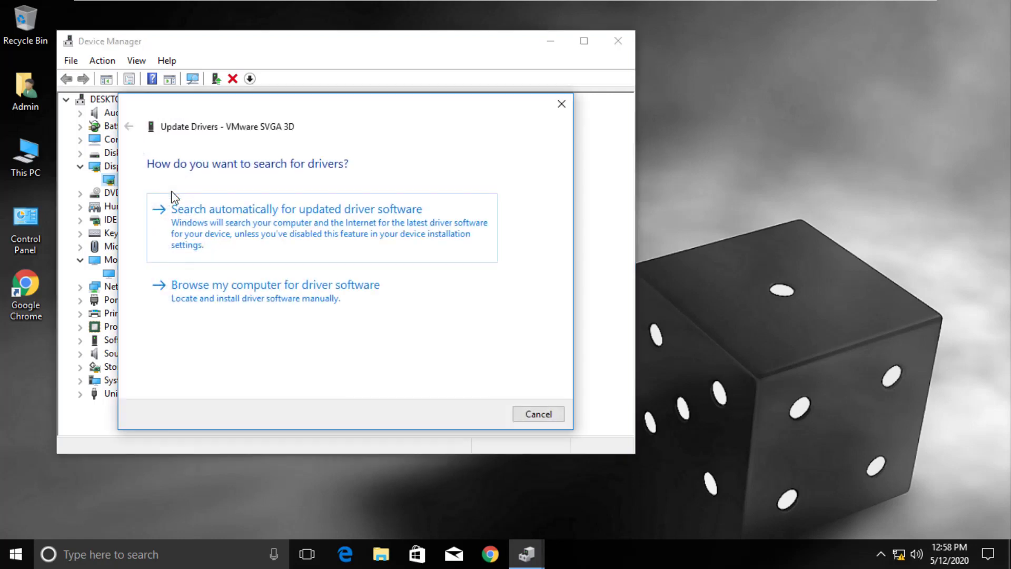
pyautogui.click(260, 287)
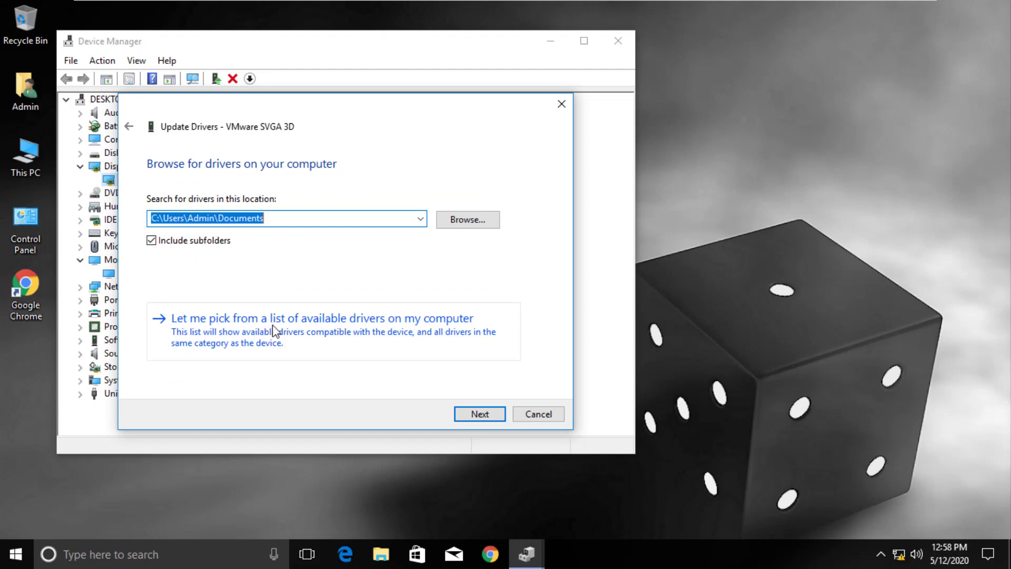
pyautogui.click(294, 333)
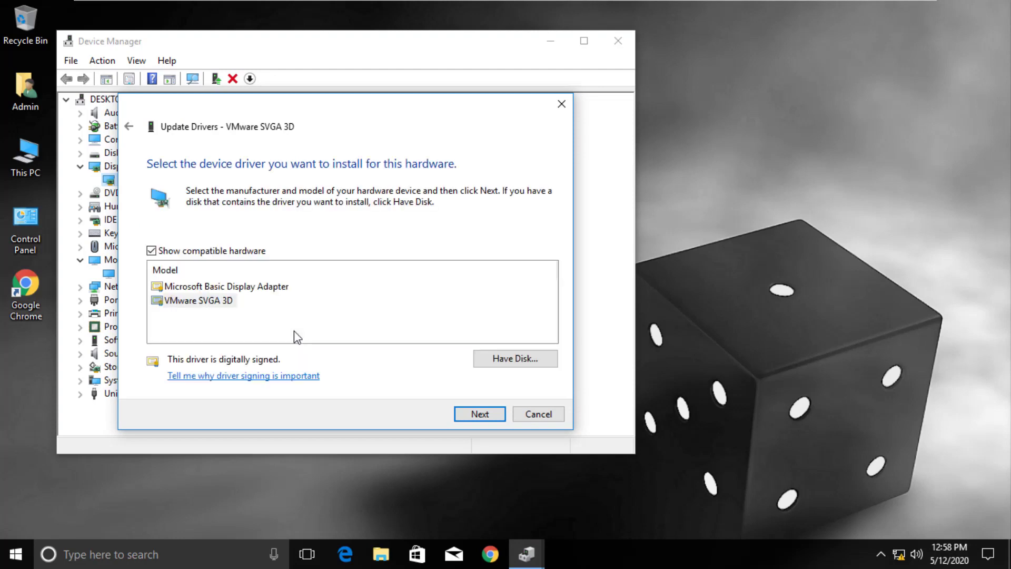
pyautogui.click(200, 301)
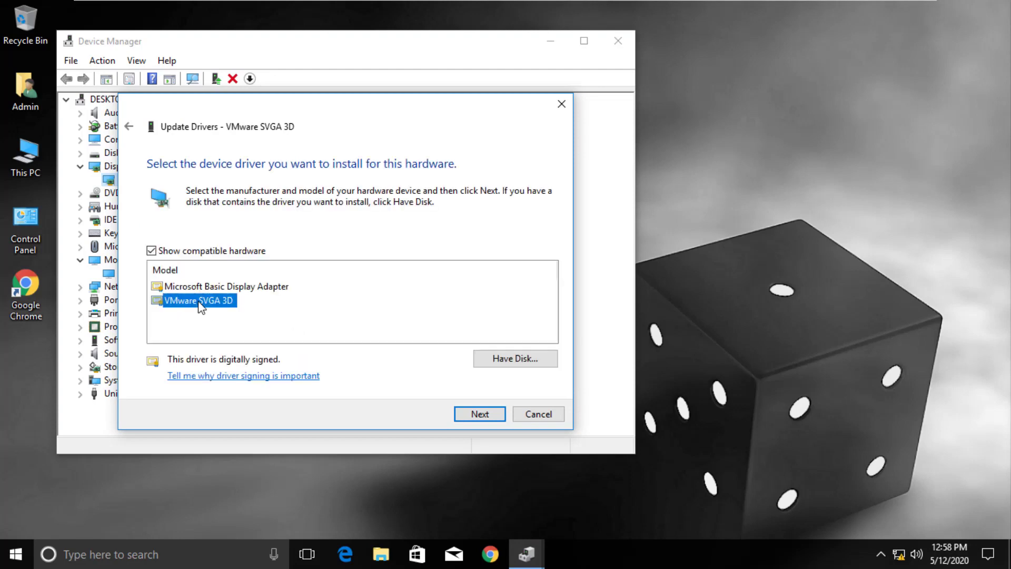
pyautogui.click(479, 414)
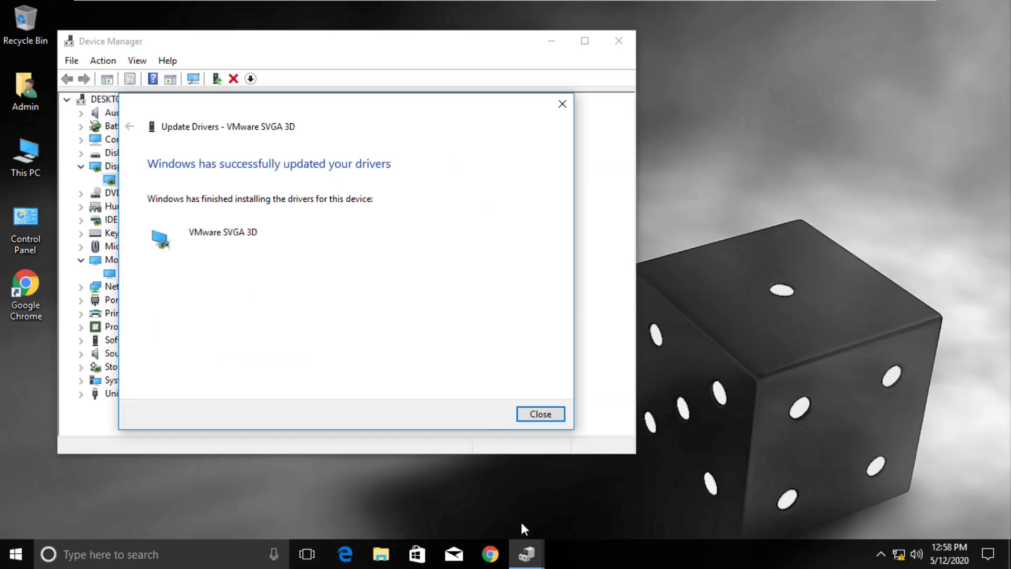
pyautogui.click(541, 414)
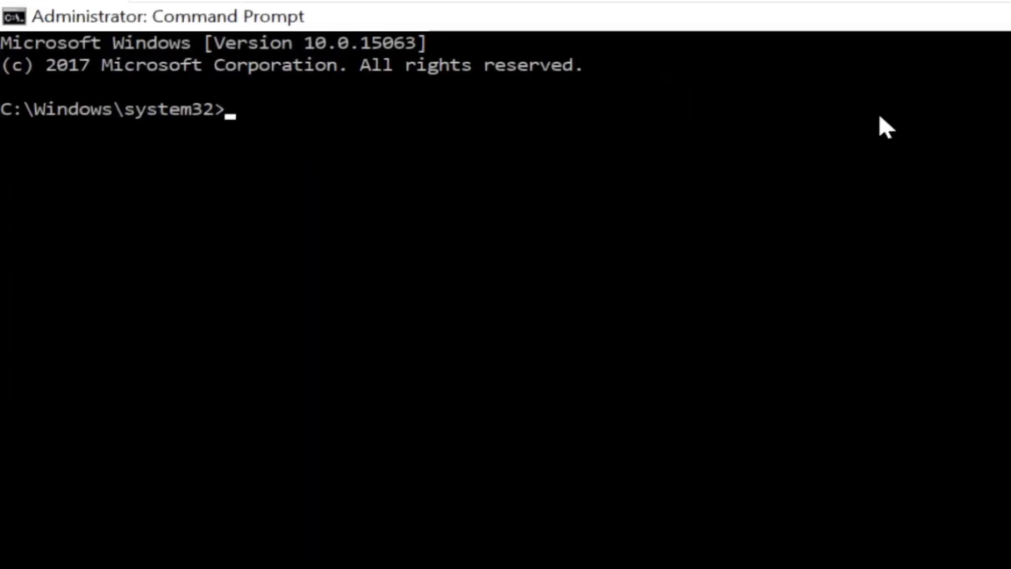
# Clear the administrator Command Prompt console with cls.
pyautogui.write('cls')
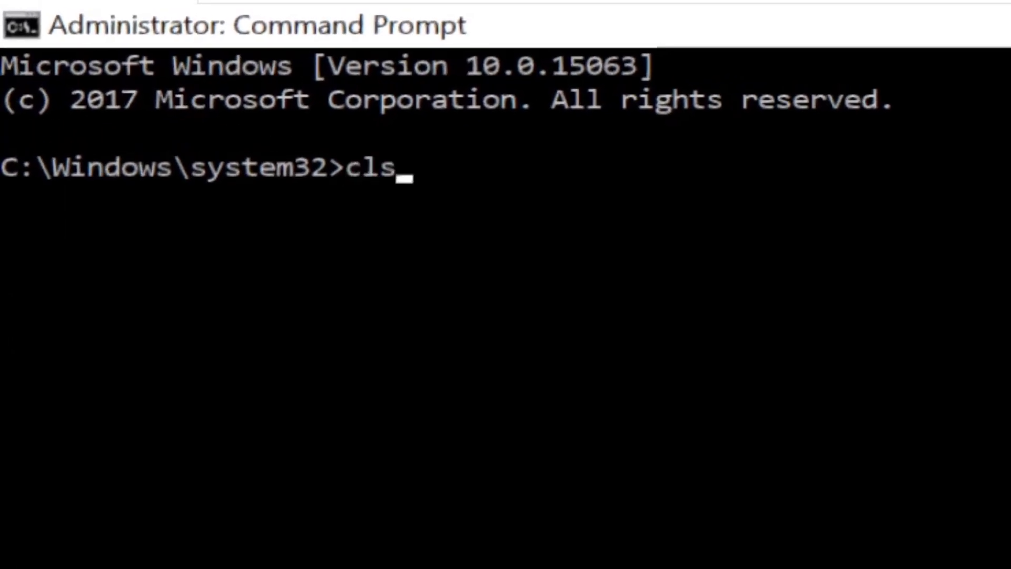
pyautogui.press('Return')
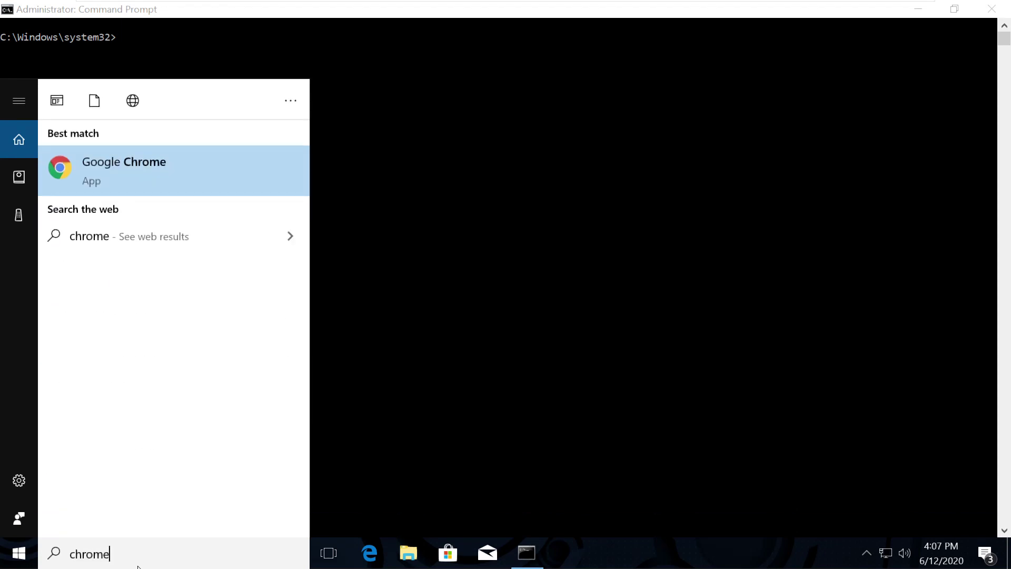
# Launch Google Chrome and search for 'hows.tech windows commands'.
pyautogui.click(122, 162)
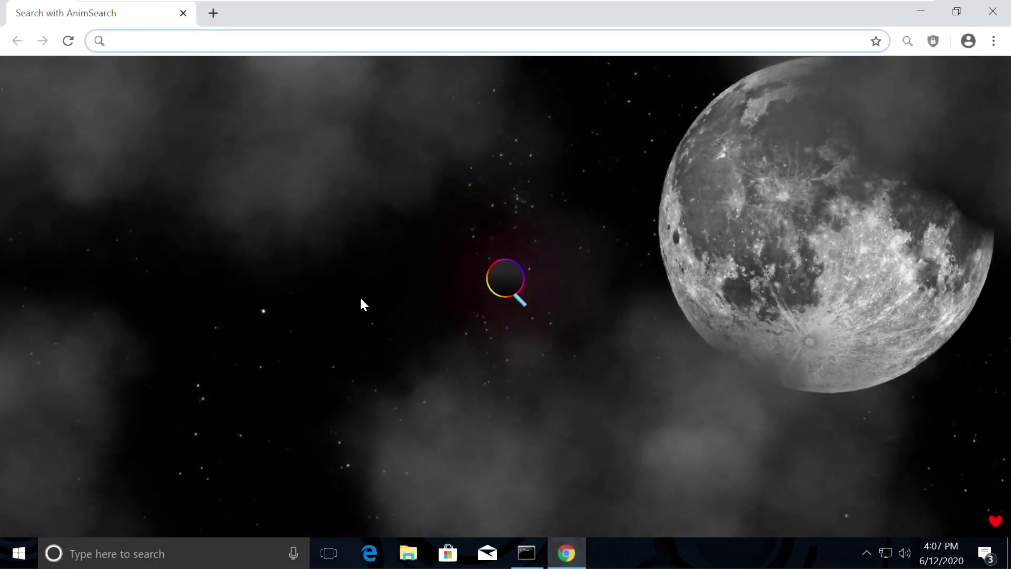
pyautogui.click(499, 282)
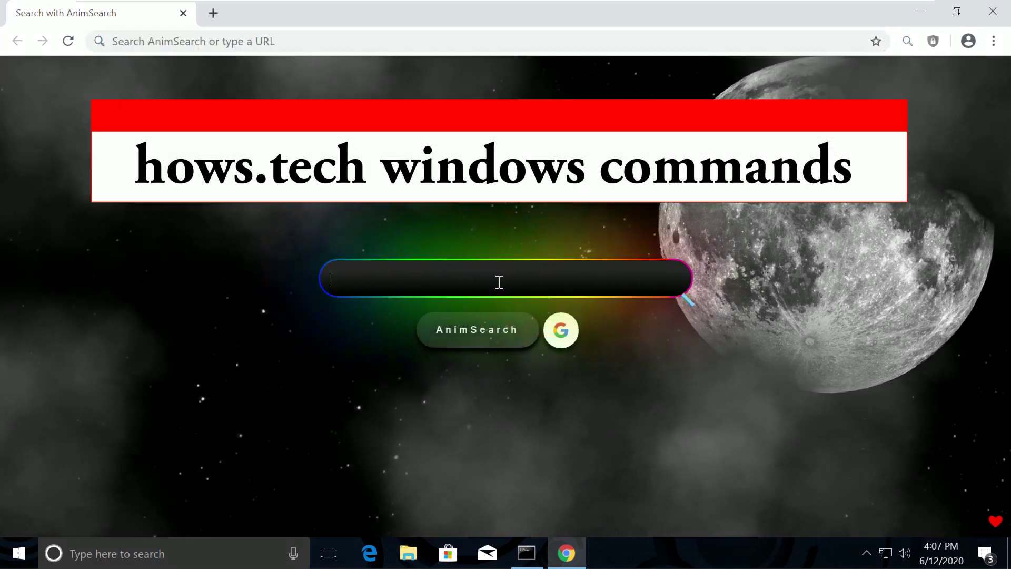
pyautogui.write('ho')
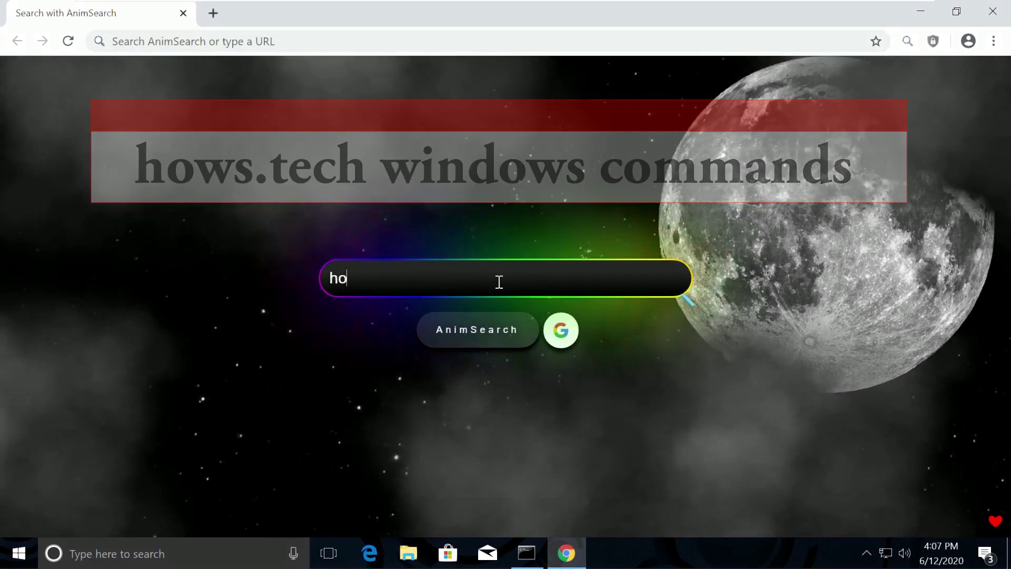
pyautogui.write('ws.t')
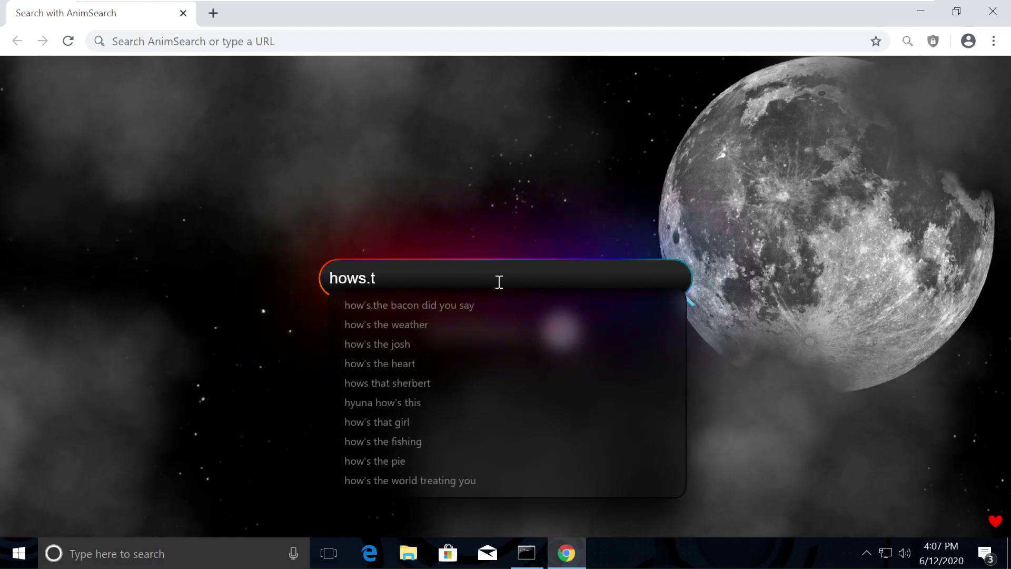
pyautogui.write('ech ')
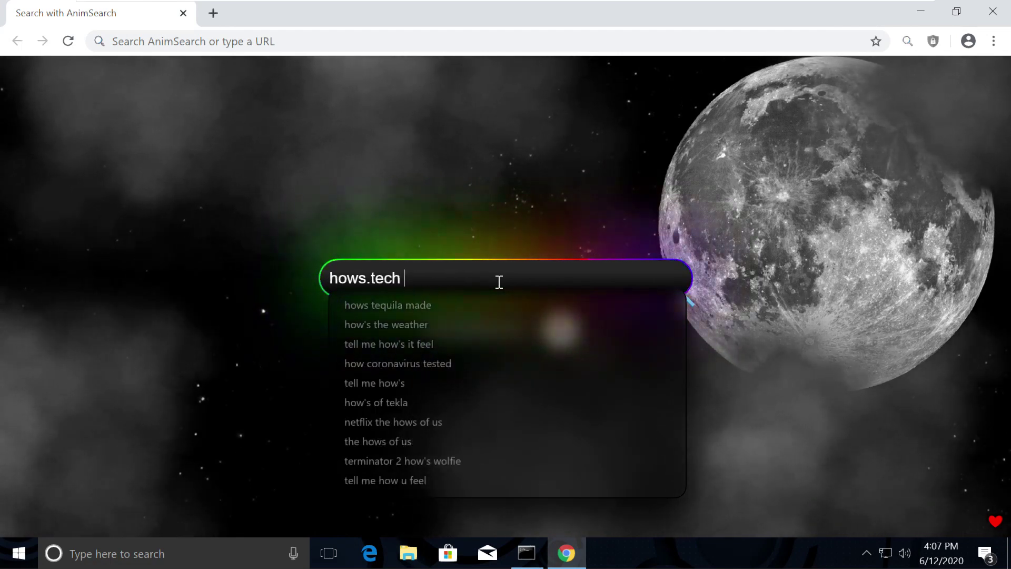
pyautogui.write('windo')
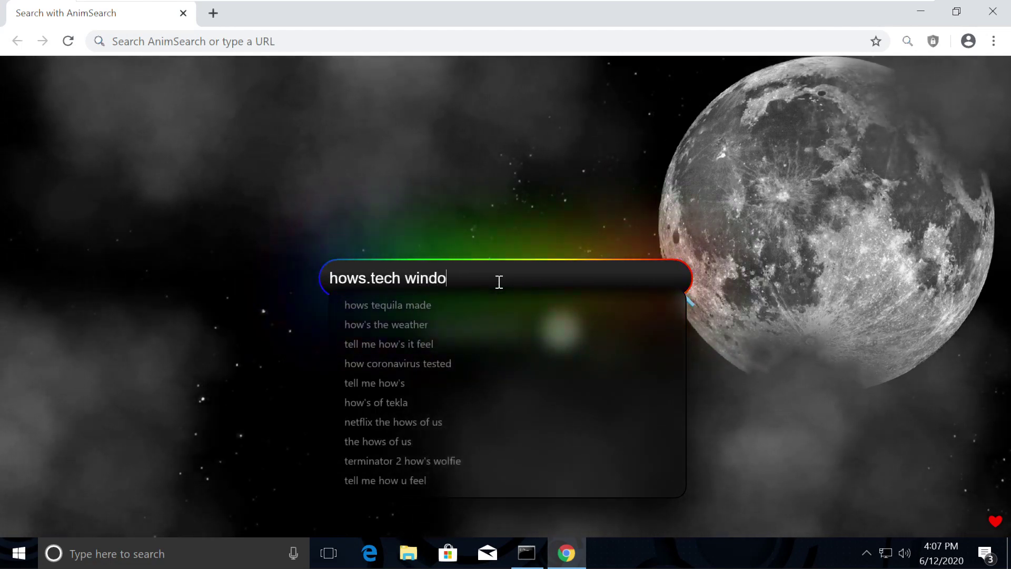
pyautogui.write('ws comm')
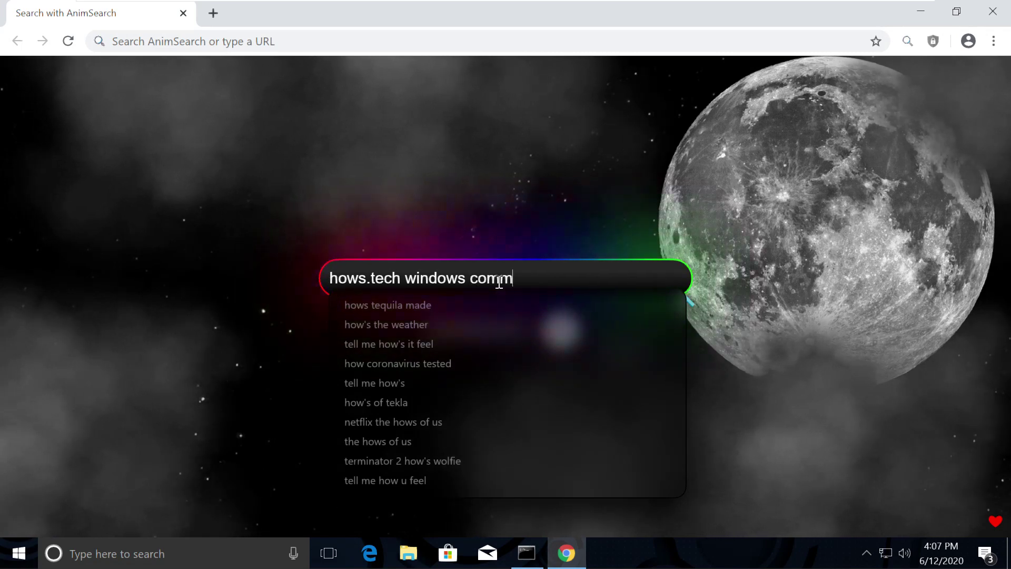
pyautogui.write('ands')
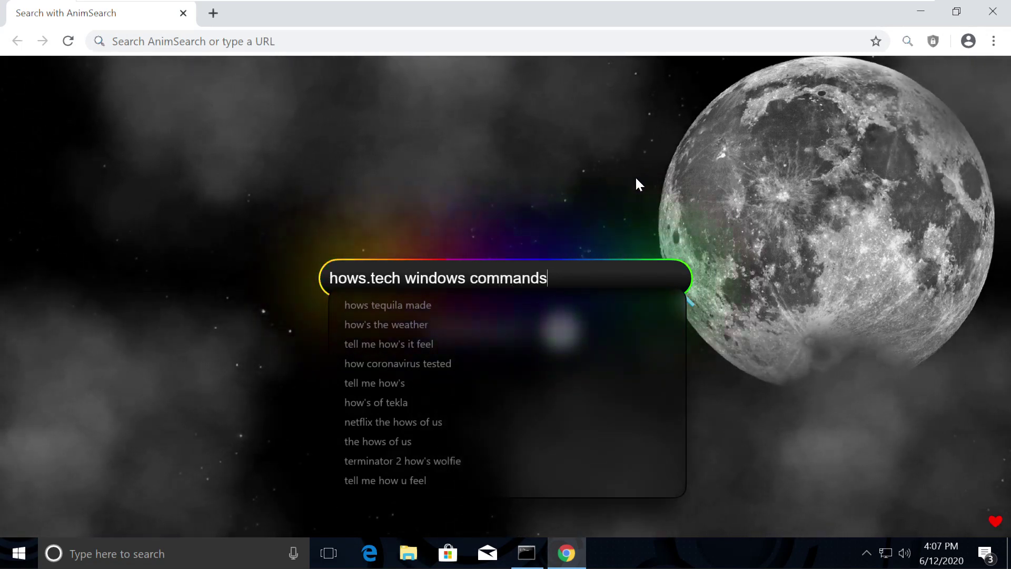
pyautogui.press('Return')
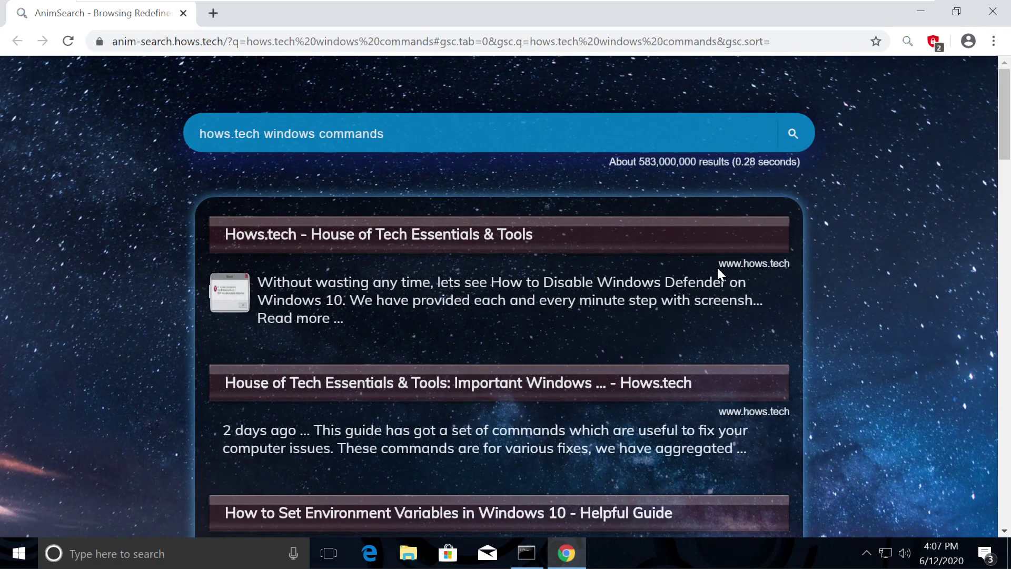
# Open the hows.tech Important Windows Commands guide and copy Command 11, sfc /scannow.
pyautogui.moveTo(717, 268); pyautogui.dragTo(791, 263)
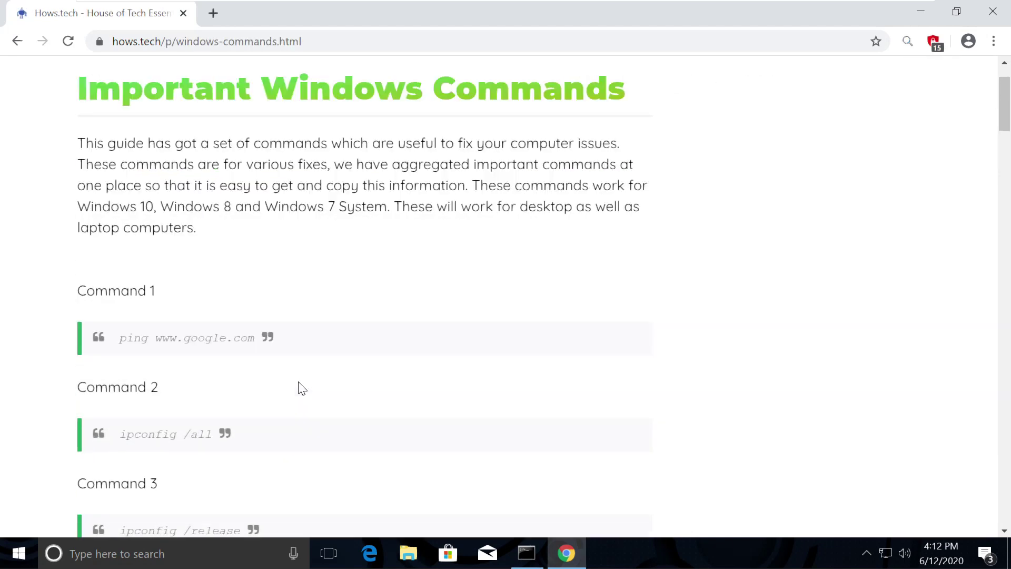
pyautogui.scroll(-10, 283, 364)
pyautogui.scroll(-7, 283, 364)
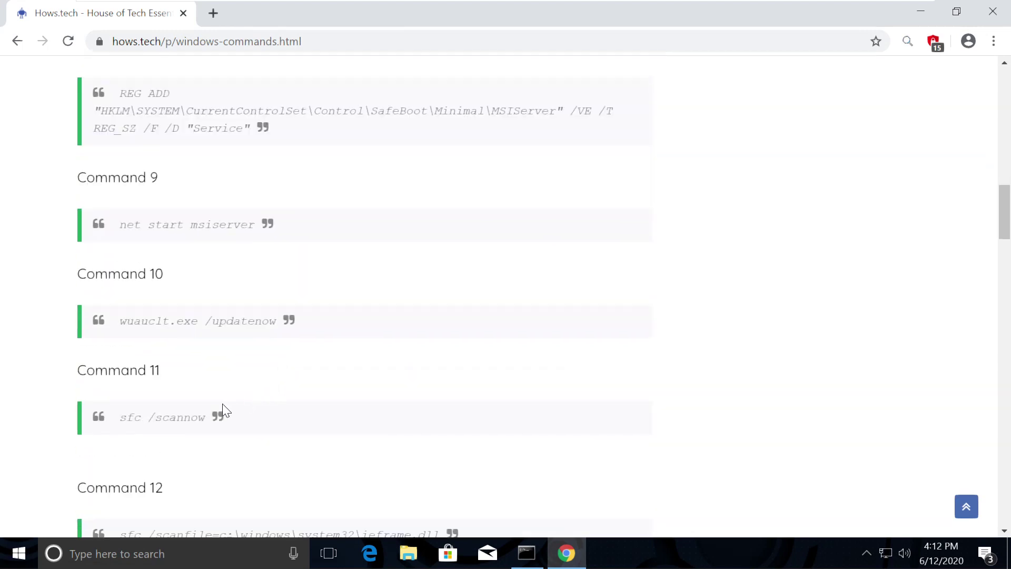
pyautogui.tripleClick(174, 414)
pyautogui.rightClick(170, 416)
pyautogui.click(209, 430)
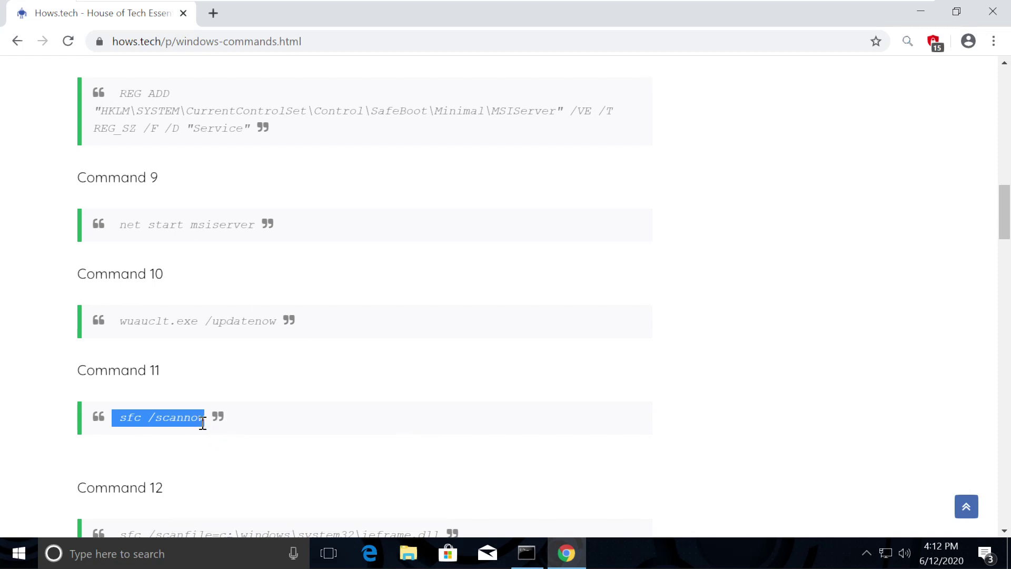
pyautogui.click(201, 422)
# Run the pasted sfc /scannow in the admin Command Prompt, then clear it with cls.
pyautogui.press('Home')
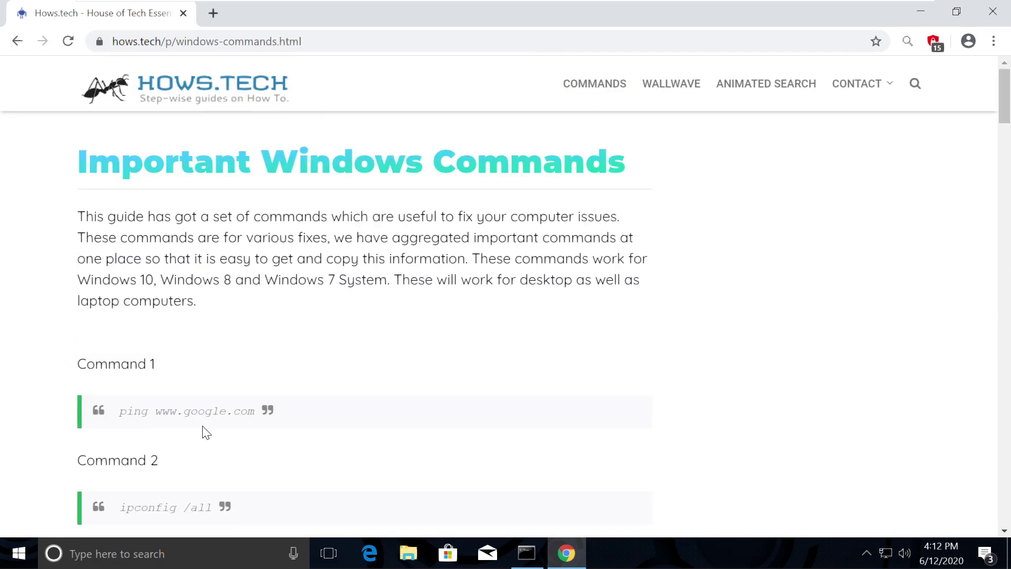
pyautogui.hotkey('alt', 'Tab')
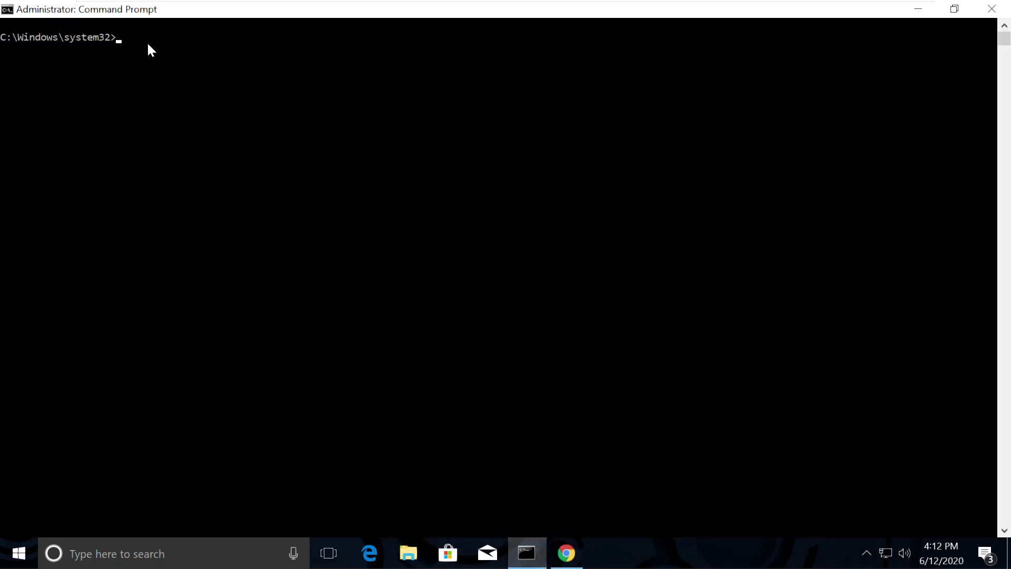
pyautogui.hotkey('ctrl', 'v')
pyautogui.press('Return')
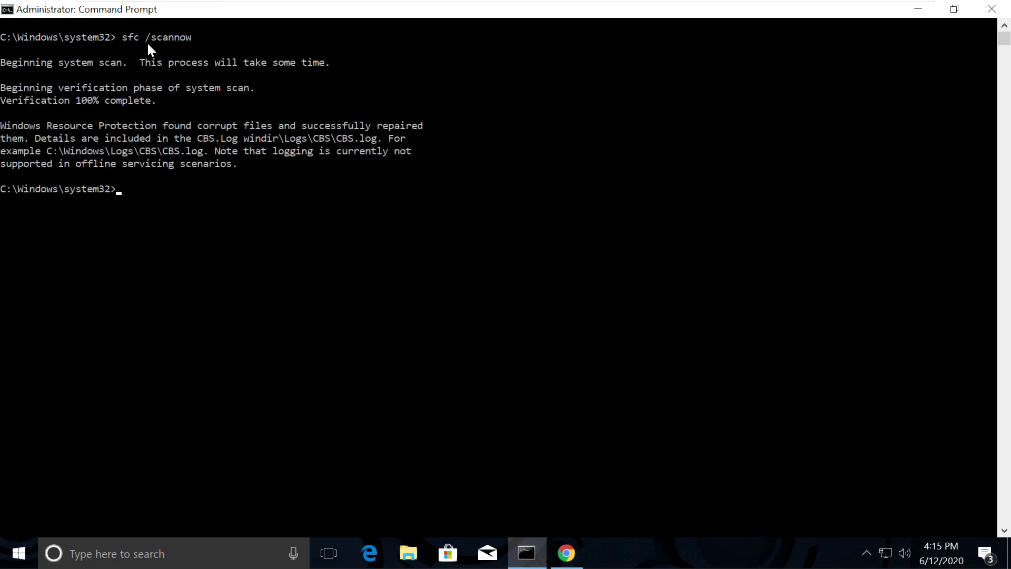
pyautogui.write('cls')
pyautogui.press('Return')
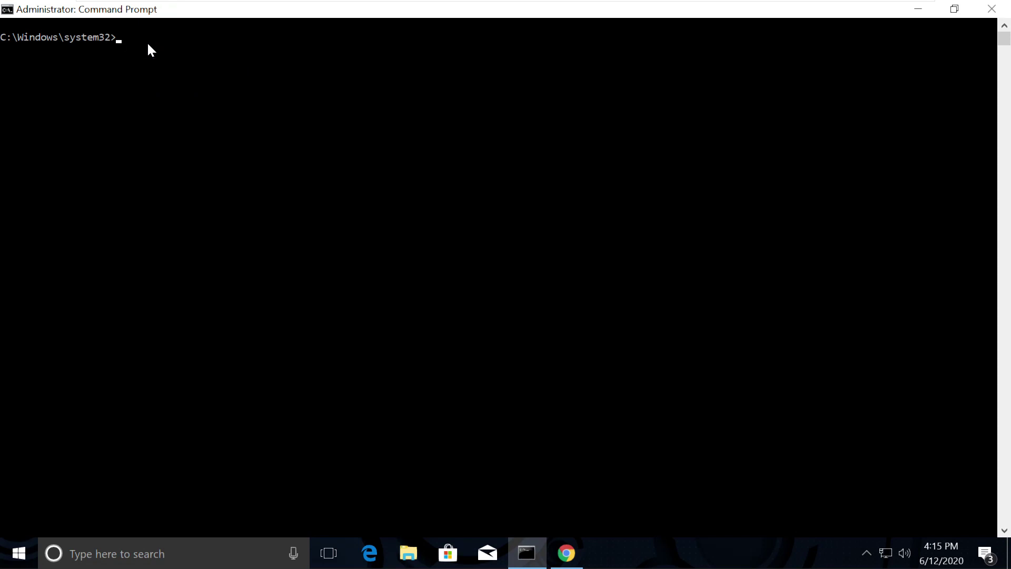
# Copy Command 12 and run sfc /scanfile=c:\windows\system32\ieframe.dll, then clear with cls.
pyautogui.click(566, 555)
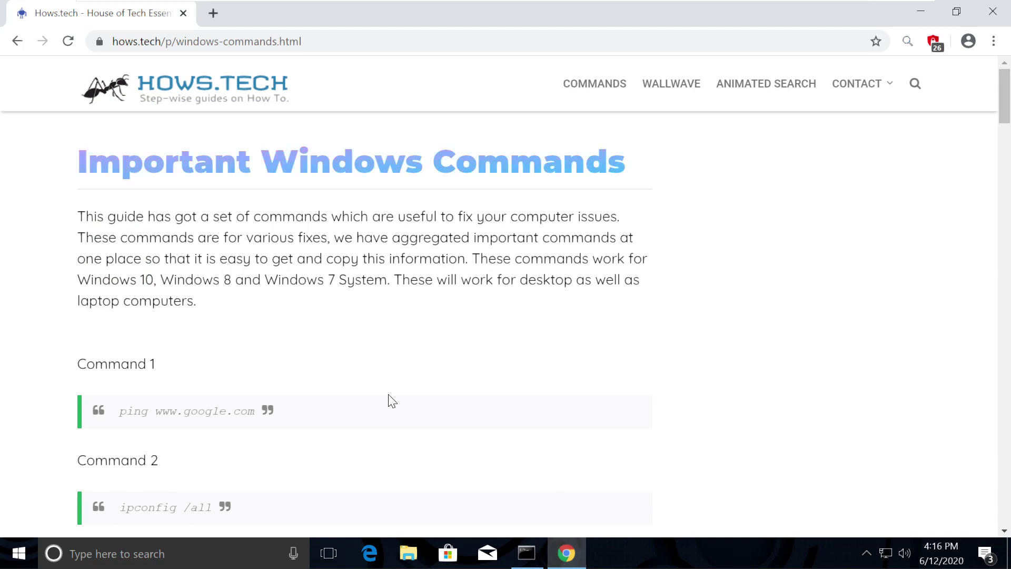
pyautogui.scroll(-20, 388, 399)
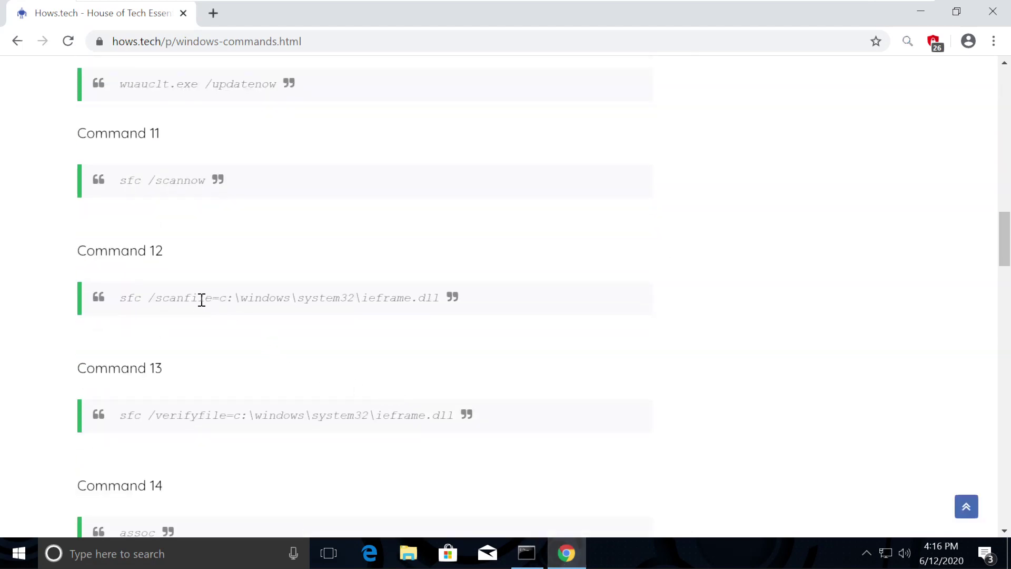
pyautogui.tripleClick(198, 298)
pyautogui.rightClick(198, 298)
pyautogui.click(232, 309)
pyautogui.scroll(20, 453, 483)
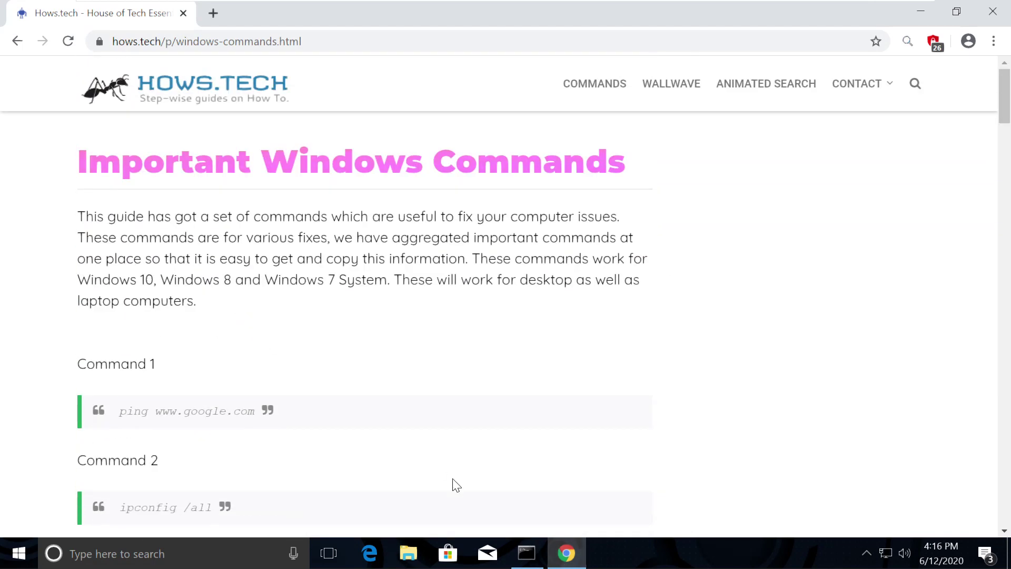
pyautogui.click(526, 553)
pyautogui.rightClick(198, 85)
pyautogui.press('Return')
pyautogui.write('cls')
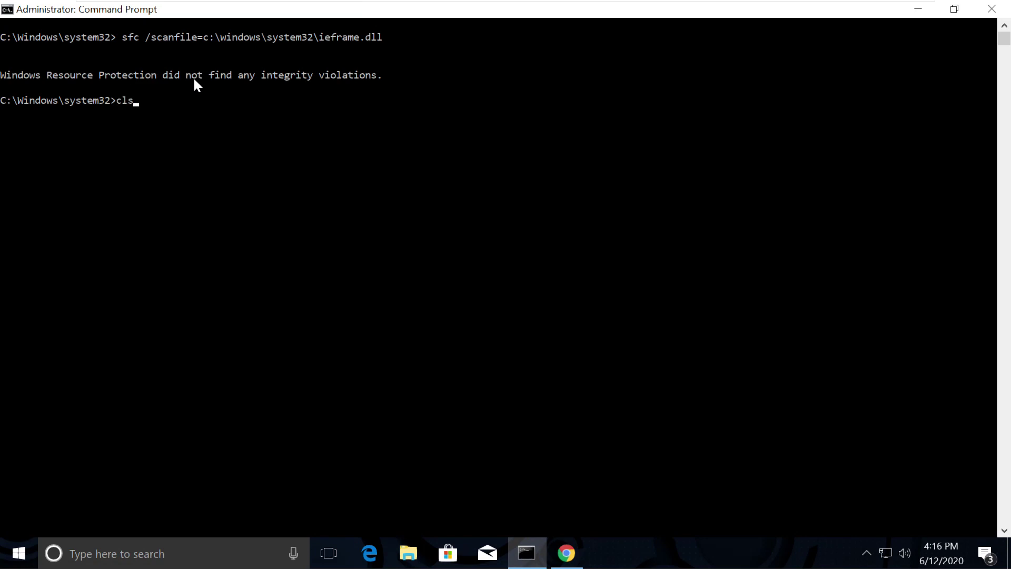
pyautogui.press('Return')
# Copy Command 13 and run the sfc /verifyfile check on ieframe.dll, then clear with cls.
pyautogui.click(566, 553)
pyautogui.scroll(-20, 418, 406)
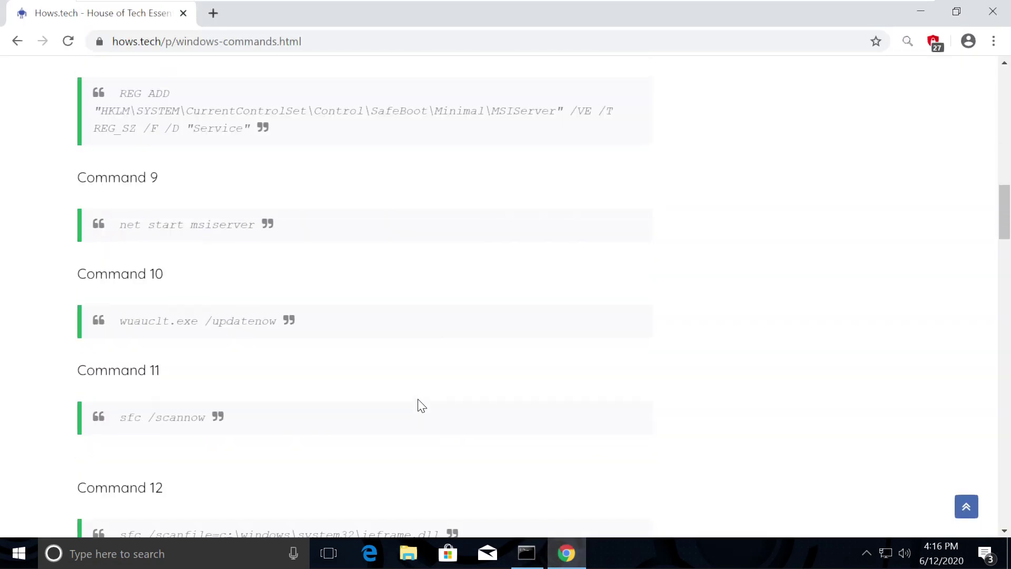
pyautogui.tripleClick(245, 421)
pyautogui.rightClick(239, 416)
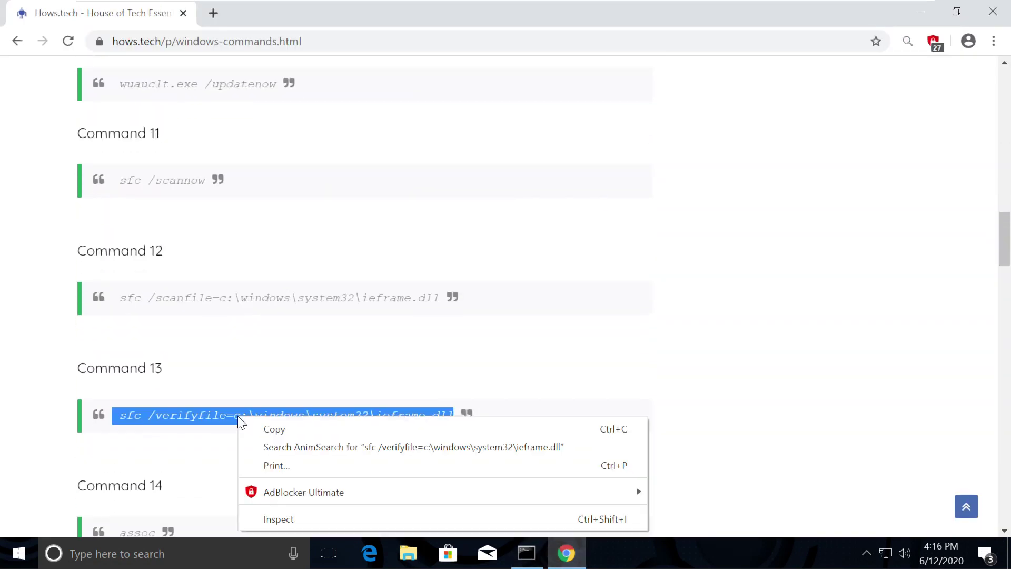
pyautogui.click(270, 427)
pyautogui.hotkey('alt', 'Tab')
pyautogui.rightClick(153, 51)
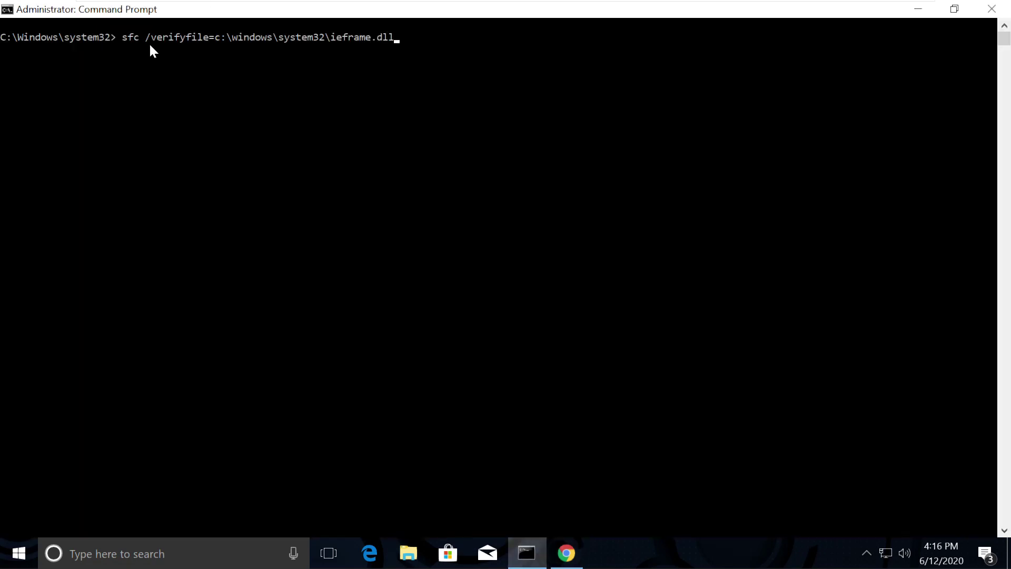
pyautogui.press('Return')
pyautogui.write('cls')
pyautogui.press('Return')
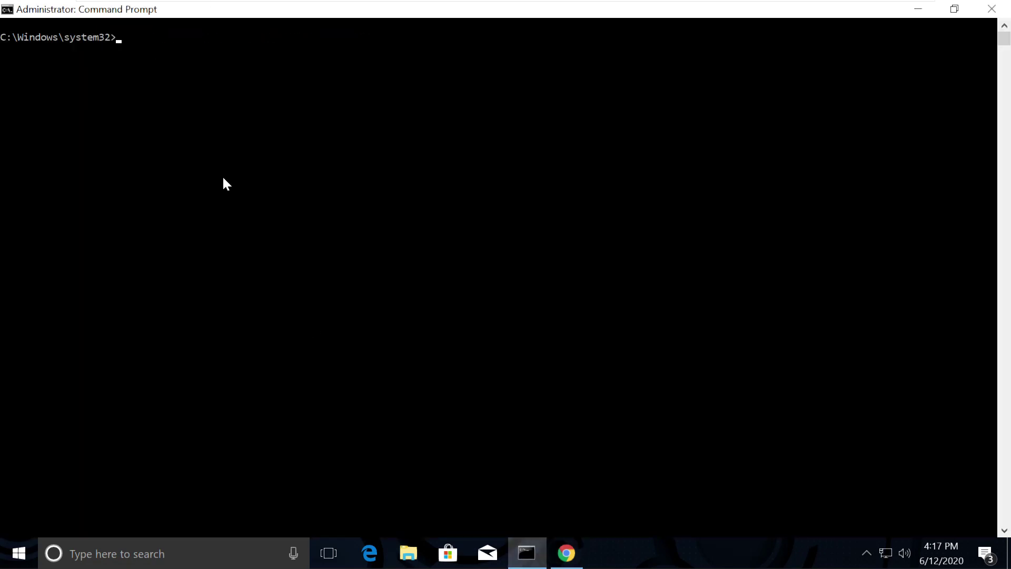
pyautogui.hotkey('alt', 'Tab')
# Copy assoc from the guide and run it in Command Prompt, listing entries like .zip=CompressedFolder.
pyautogui.scroll(-15, 363, 398)
pyautogui.scroll(-8, 363, 397)
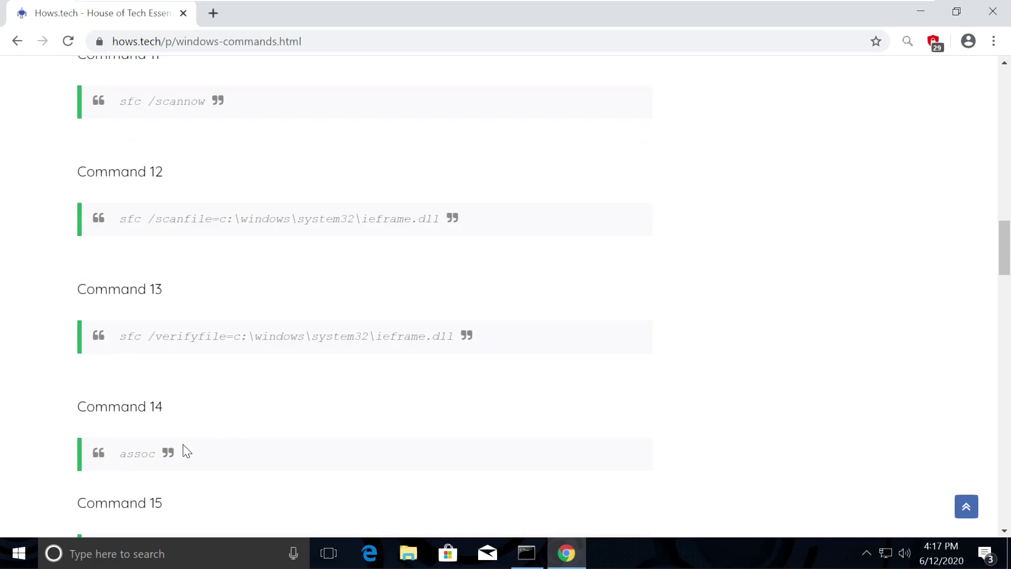
pyautogui.scroll(-3, 145, 448)
pyautogui.doubleClick(133, 296)
pyautogui.rightClick(133, 297)
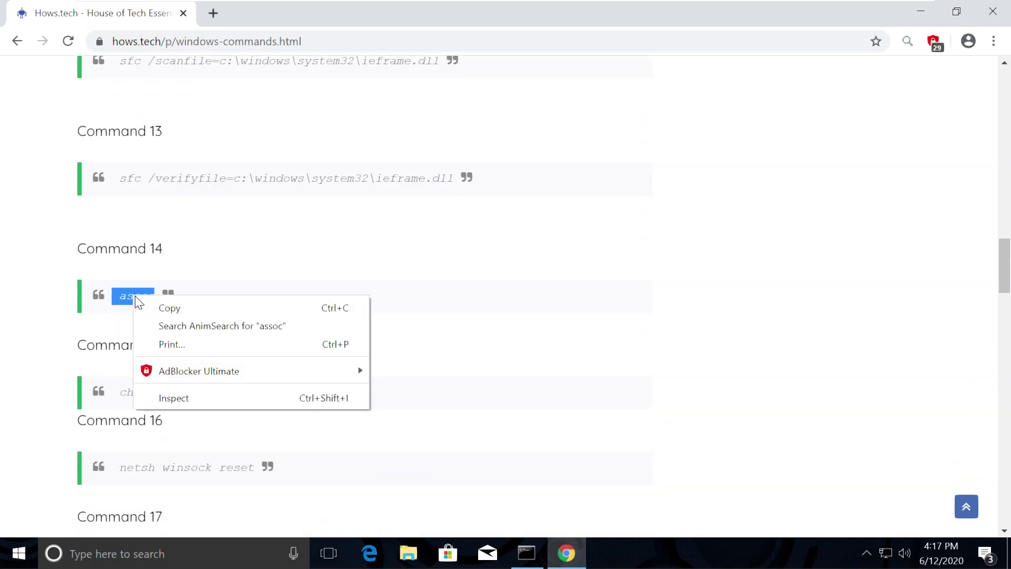
pyautogui.click(150, 307)
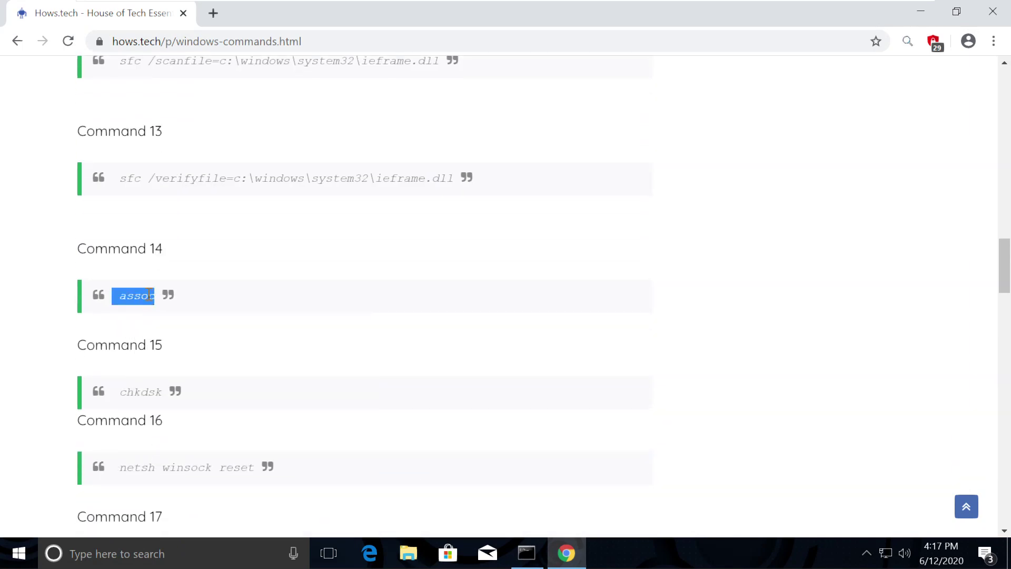
pyautogui.click(526, 553)
pyautogui.rightClick(167, 57)
pyautogui.press('Return')
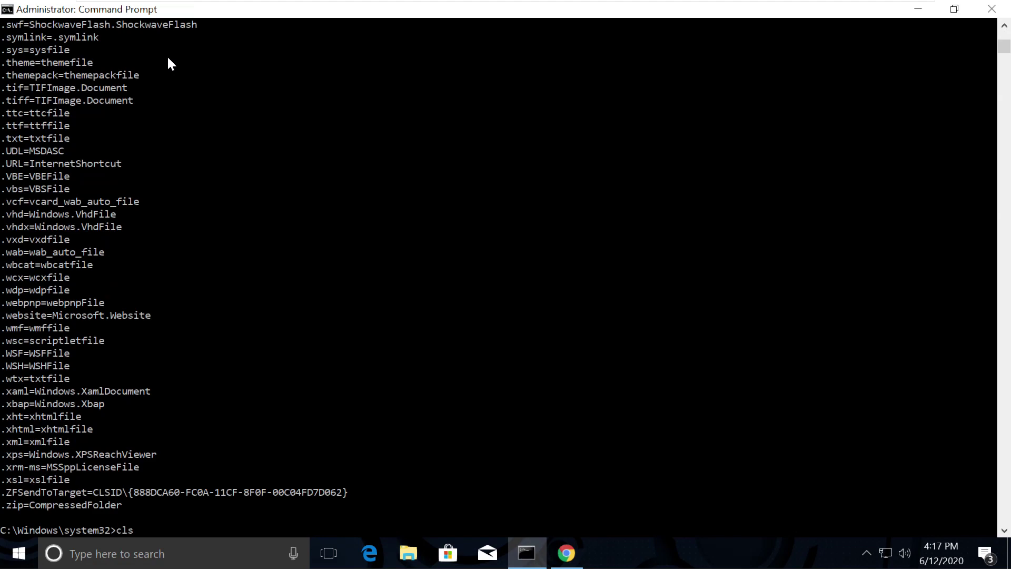
pyautogui.press('Return')
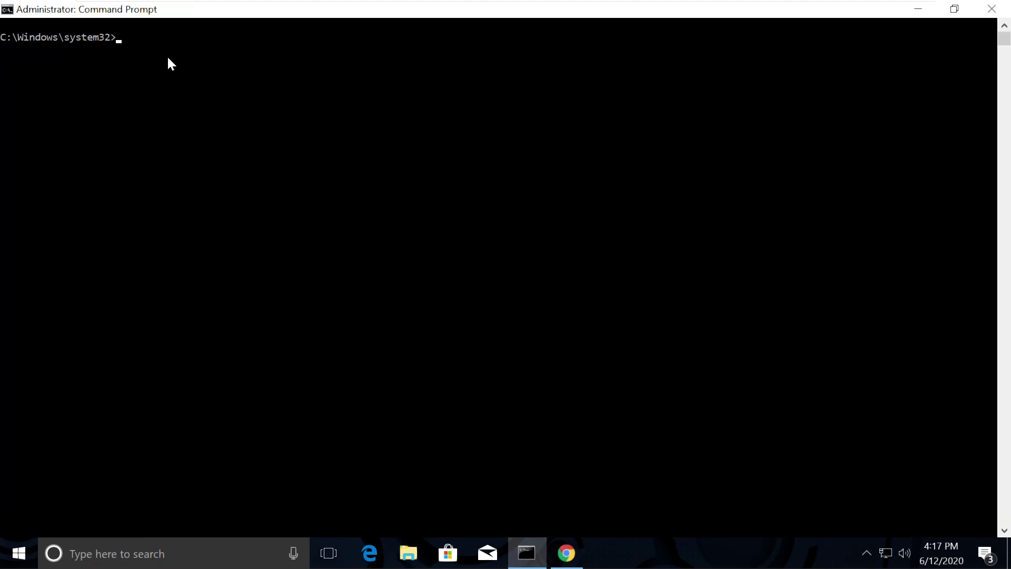
pyautogui.click(566, 553)
# Copy the chkdsk command listed as Command 15 in the hows.tech guide.
pyautogui.scroll(-20, 289, 353)
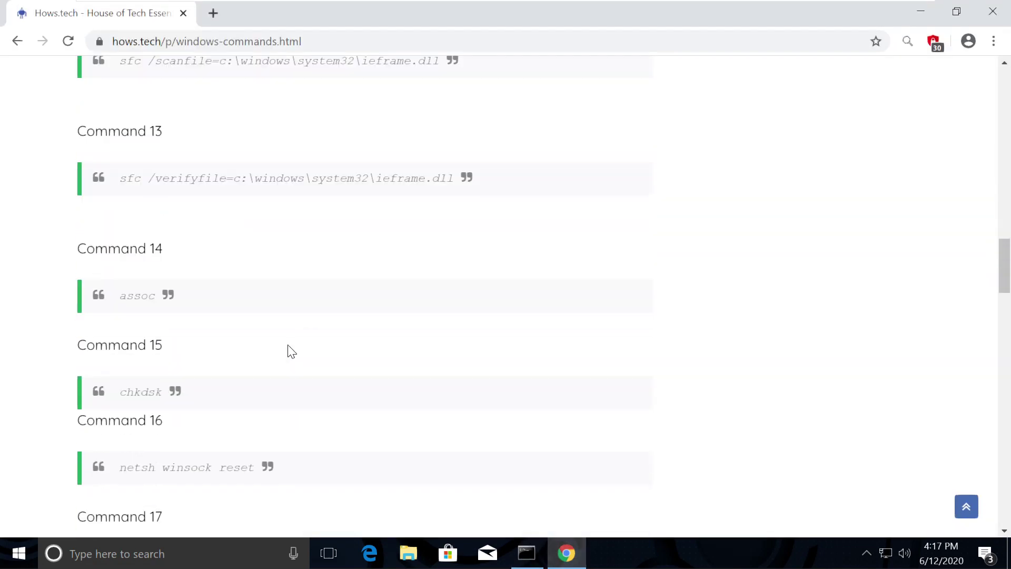
pyautogui.doubleClick(146, 391)
pyautogui.rightClick(146, 395)
pyautogui.click(179, 404)
pyautogui.scroll(20, 147, 390)
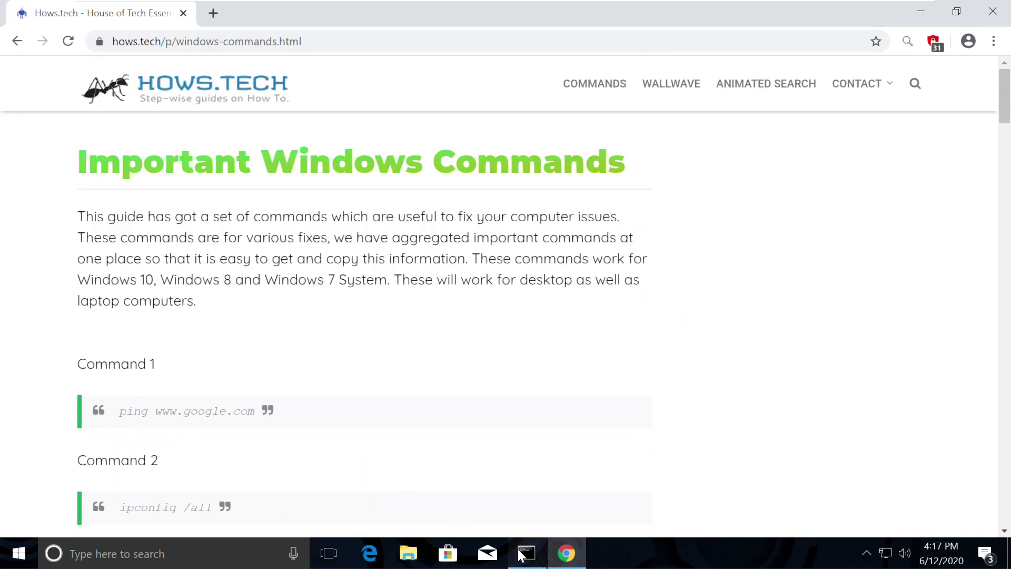